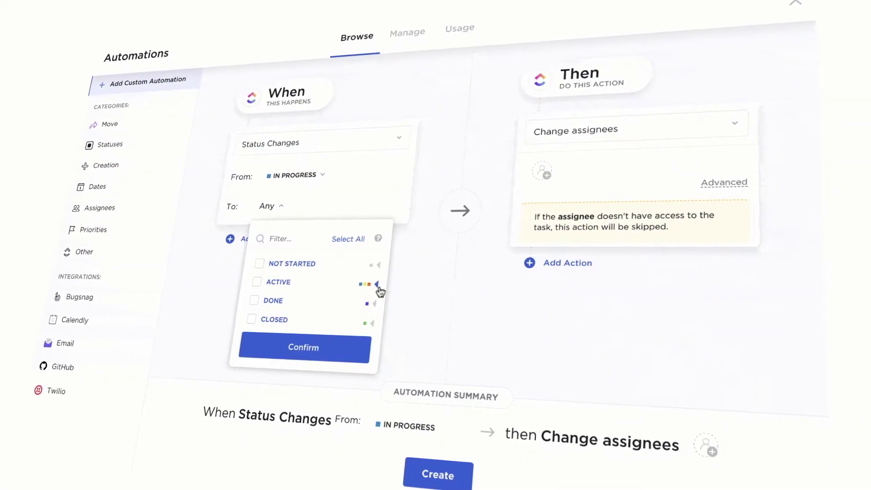
Set the demo automation's To status to IN REVIEW only and bring up the assignee picker.
left_click(380, 286)
left_click(314, 319)
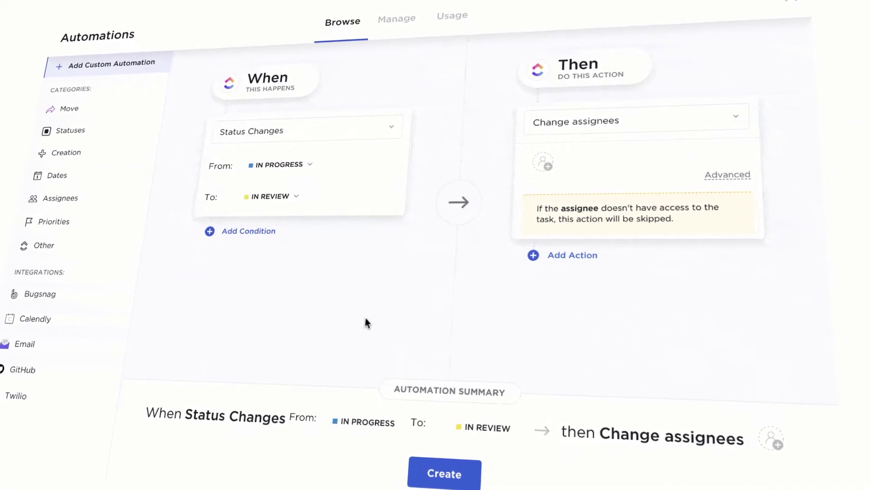
left_click(545, 159)
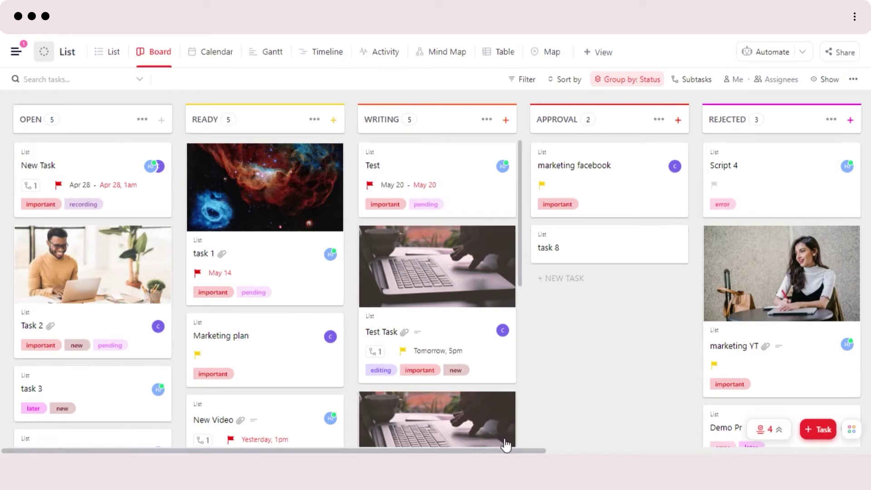
mouse_move(507, 445)
left_mouse_down()
mouse_move(472, 436)
mouse_move(419, 445)
left_mouse_up()
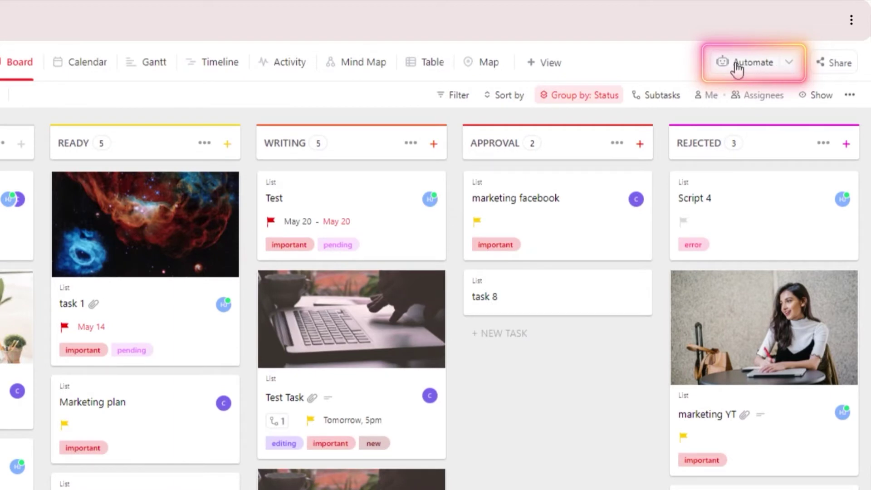
Start adding a new automation from the board's Automate menu.
left_click(765, 67)
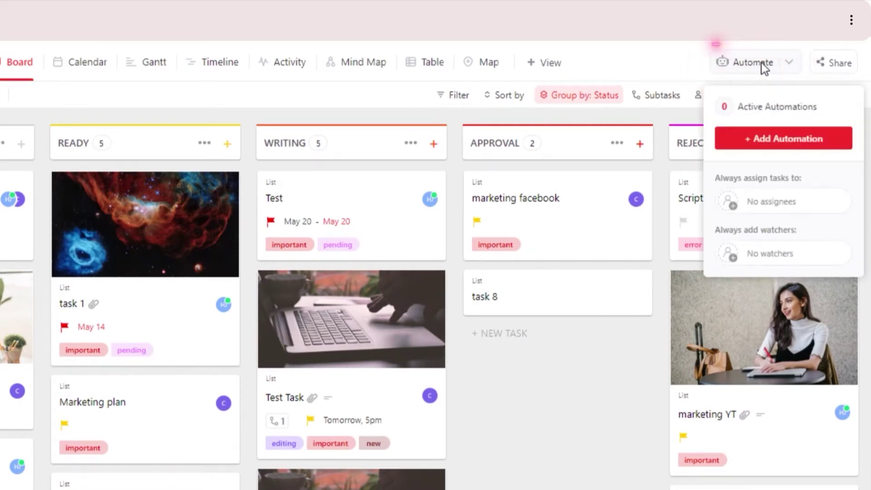
left_click(771, 142)
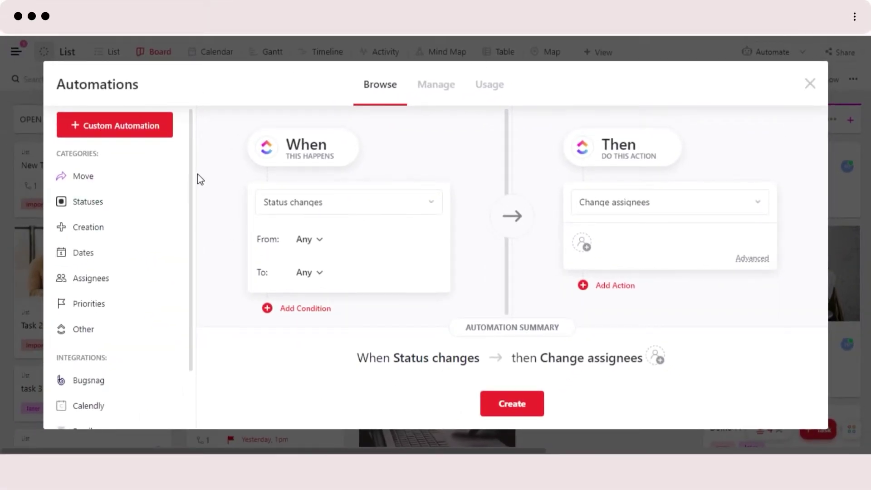
scroll(197, 205, "down", 3)
scroll(170, 204, "up", 3)
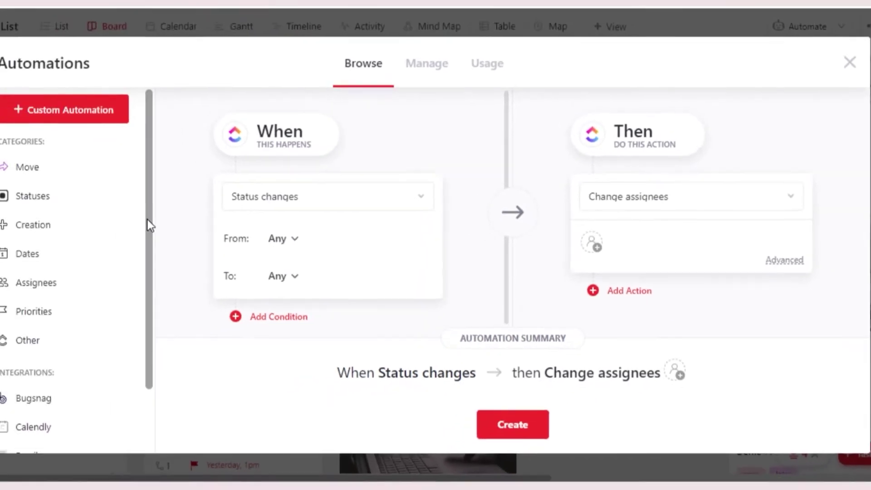
scroll(163, 222, "down", 1)
scroll(168, 222, "up", 1)
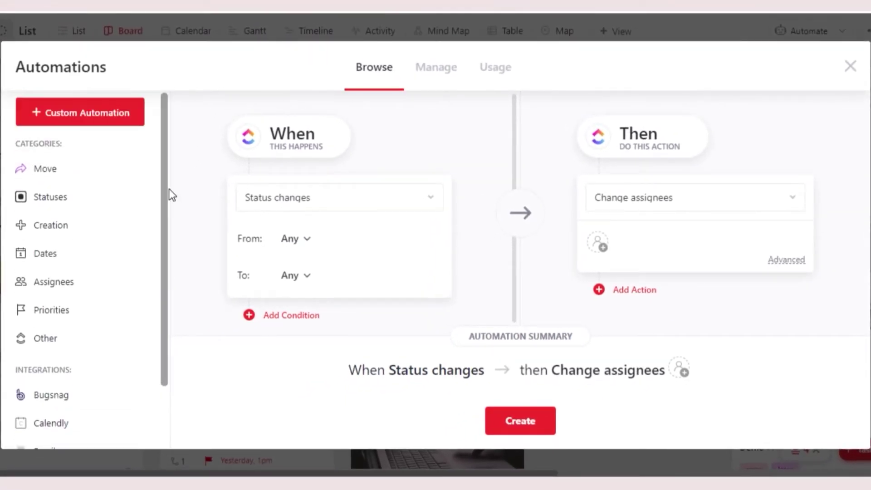
left_click_drag(164, 184, 168, 234)
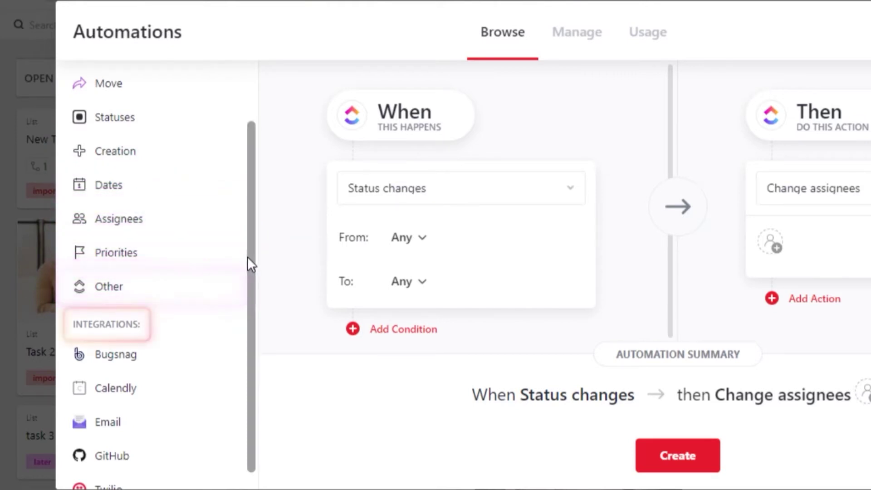
scroll(251, 278, "down", 1)
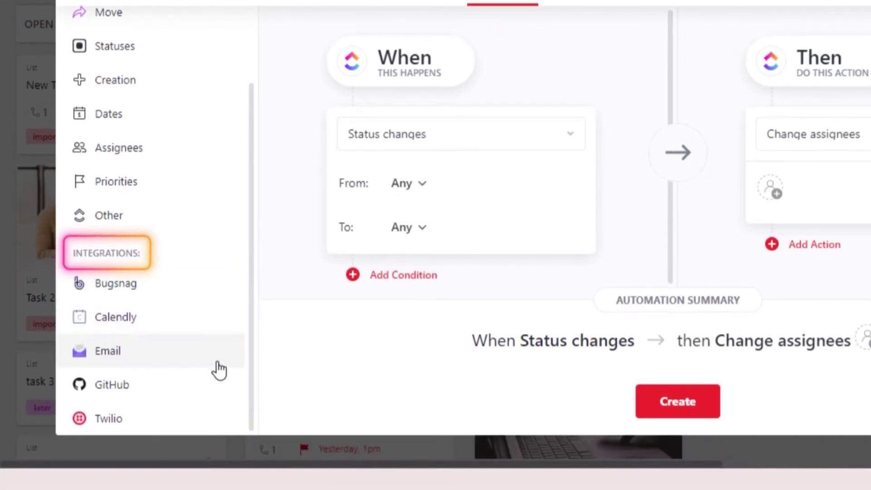
scroll(248, 361, "up", 2)
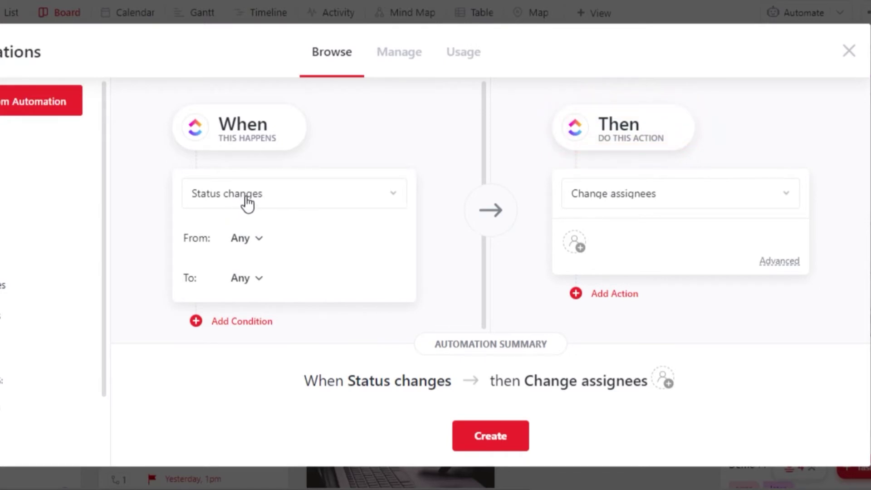
Trigger on Status changes from the active statuses to CLOSED and confirm.
left_click(272, 194)
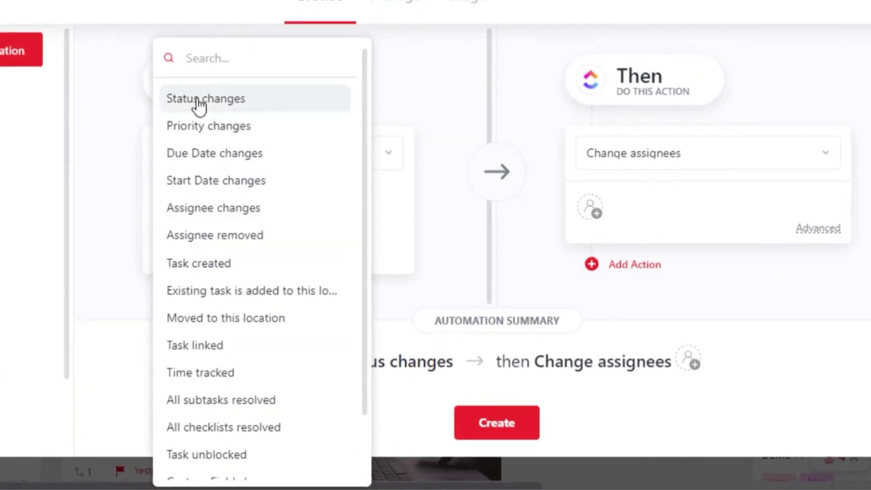
left_click(199, 104)
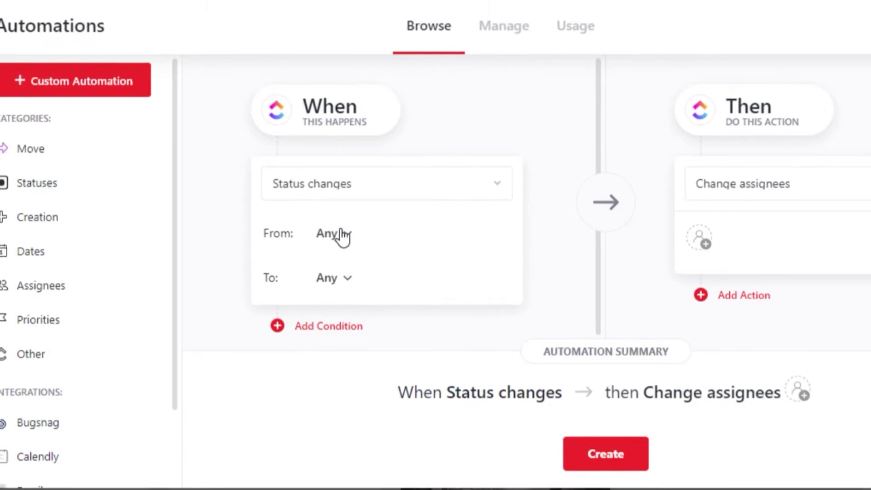
left_click(339, 234)
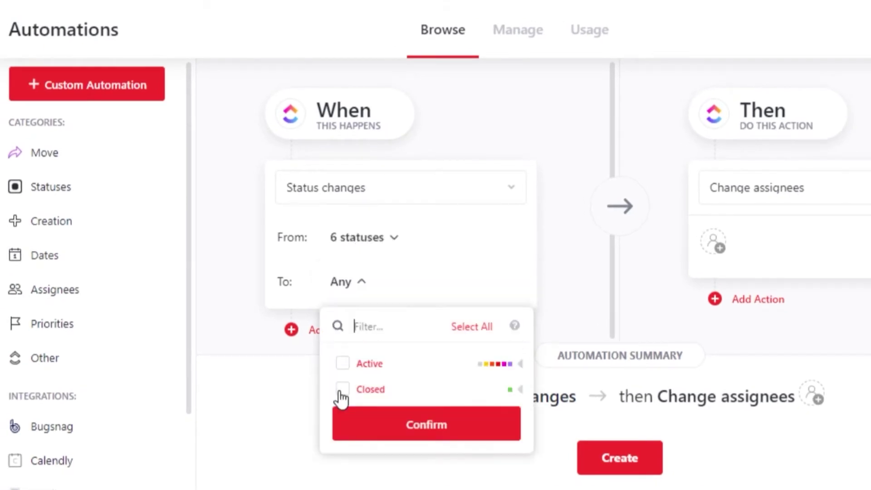
left_click(343, 390)
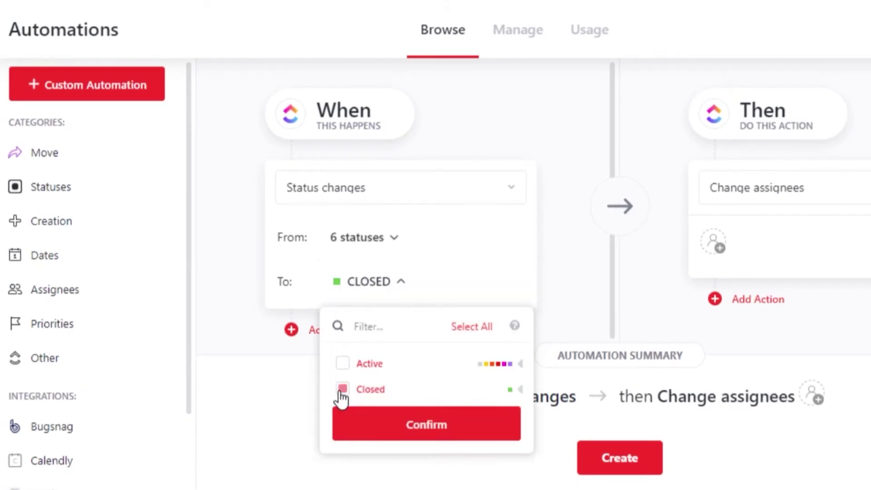
left_click(605, 209)
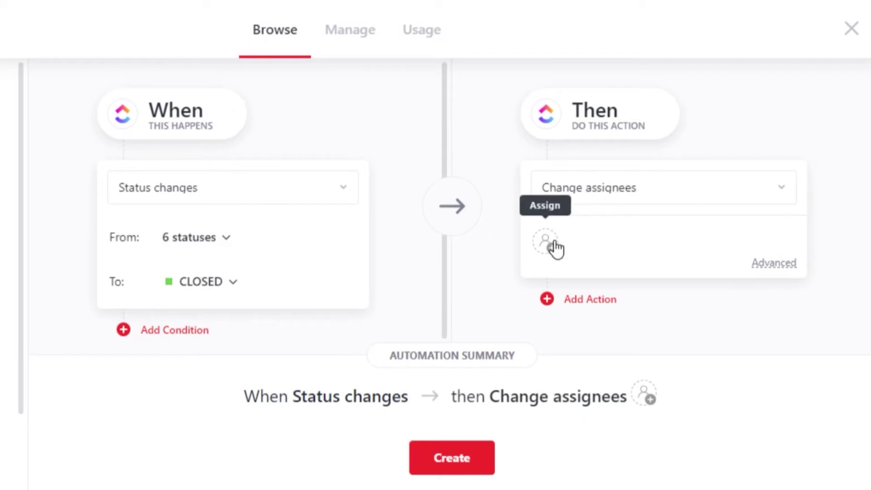
Assign the other team member under Change assignees and save the automation.
left_click(549, 243)
left_click(584, 294)
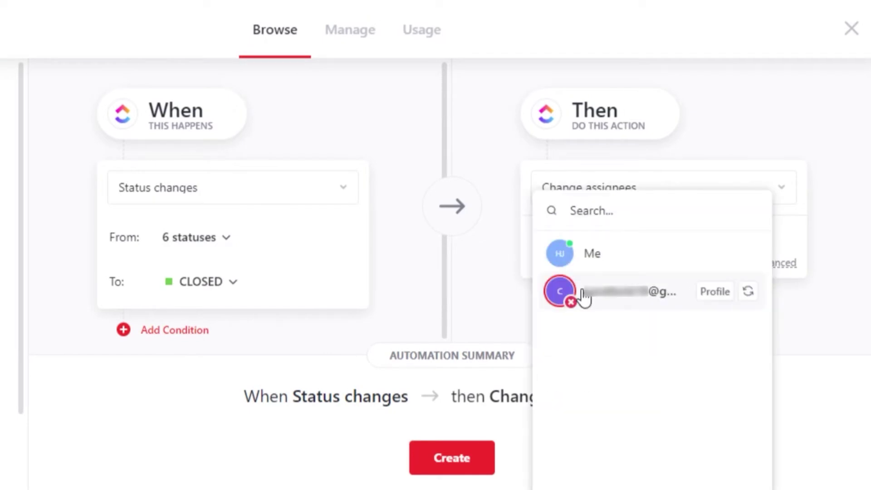
left_click(499, 144)
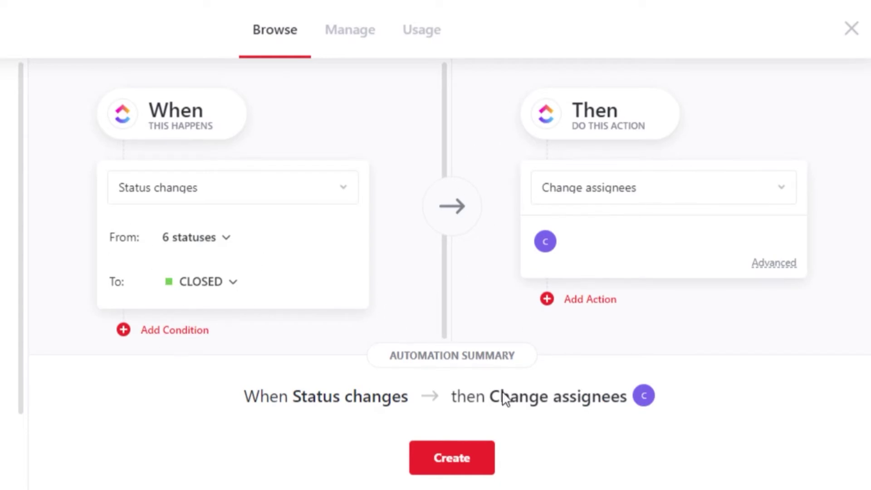
left_click(453, 457)
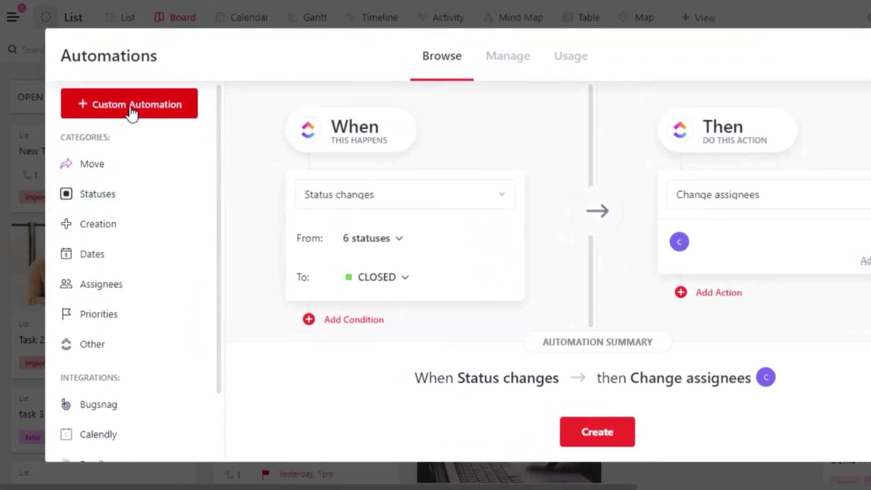
Start a custom automation, then browse the Assignees template category instead.
left_click(130, 104)
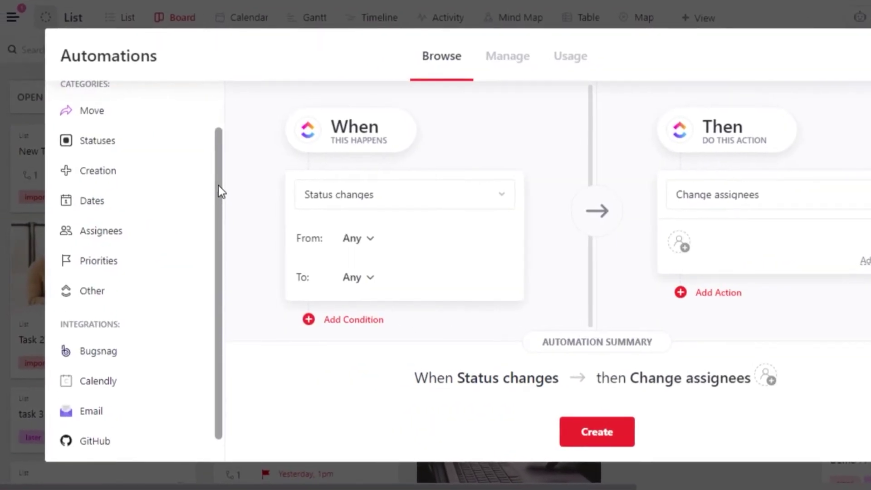
scroll(218, 185, "up", 3)
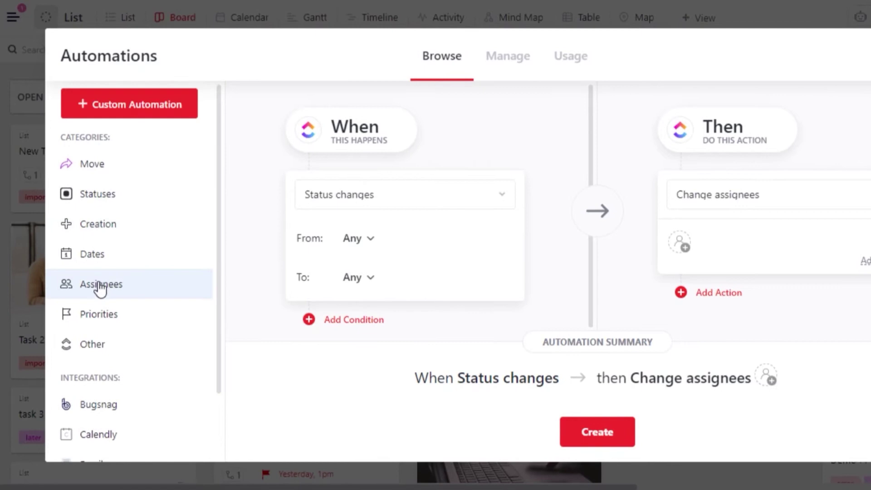
left_click(100, 284)
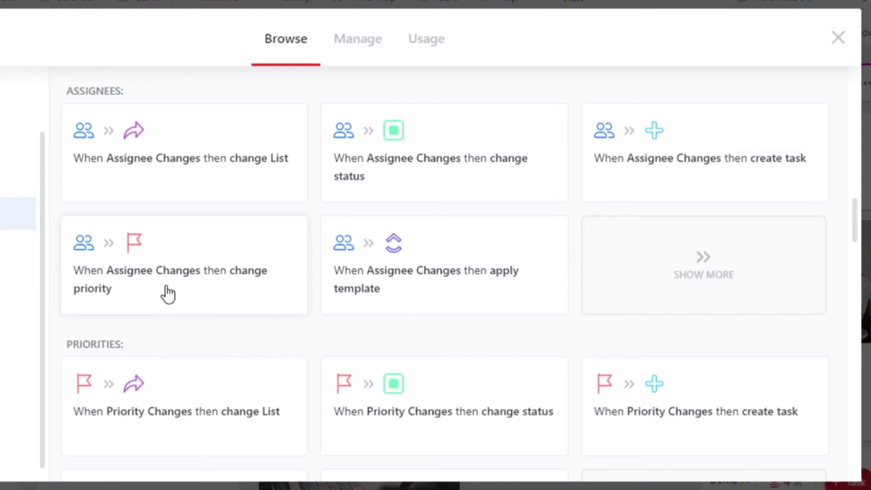
Start the assignee-changes-priority template with Me as the trigger assignee.
left_click(151, 290)
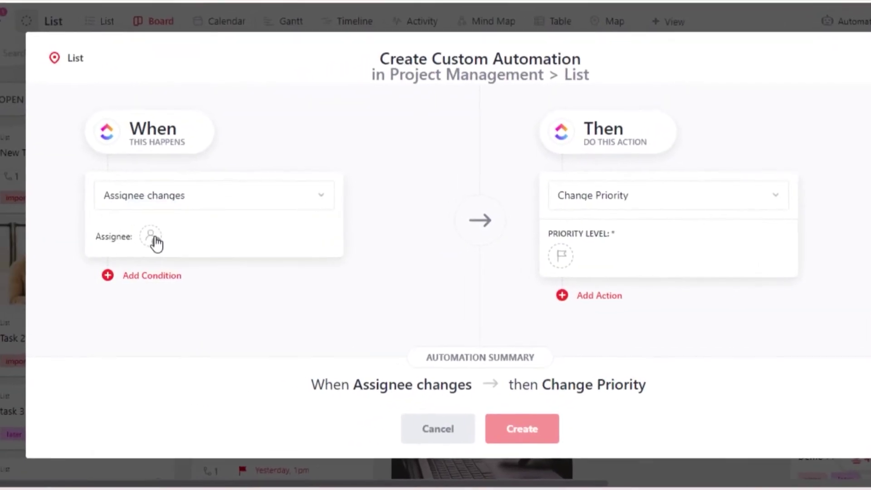
left_click(156, 242)
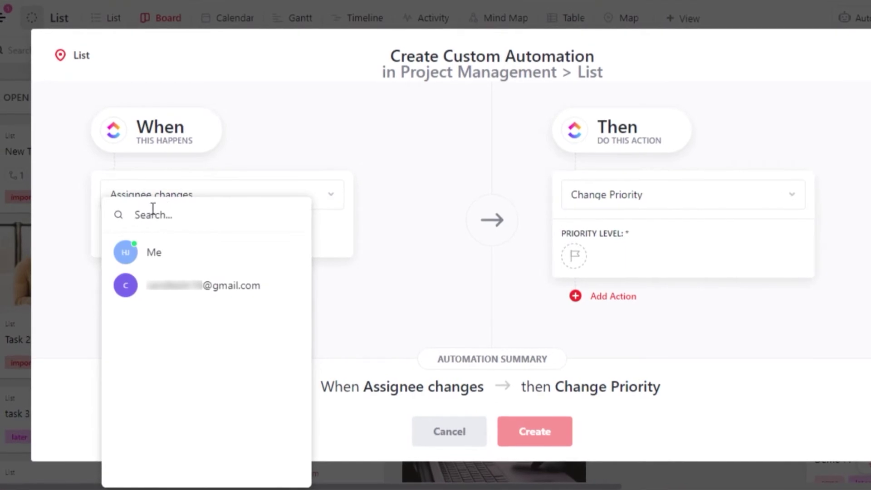
left_click(165, 256)
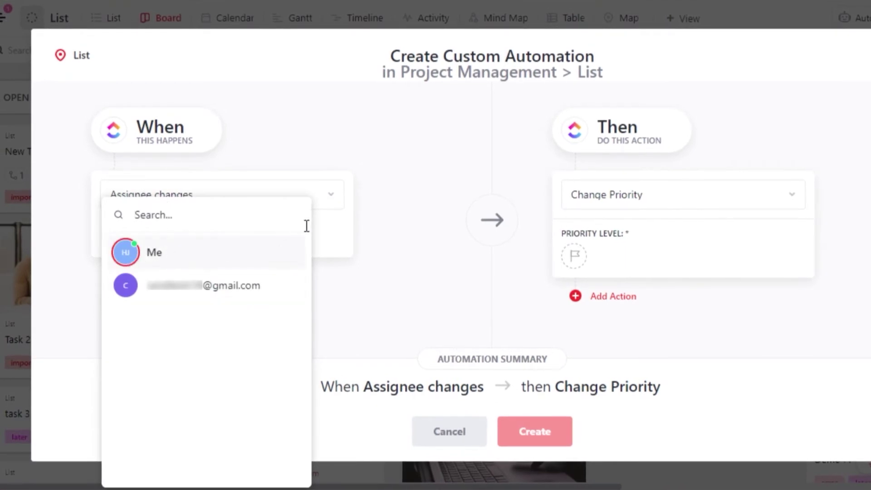
left_click(394, 210)
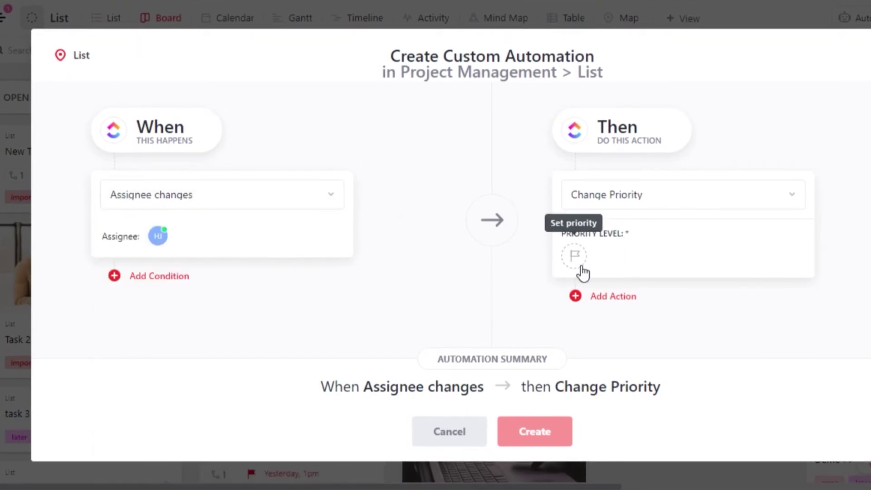
Set the resulting priority to Normal and save the automation.
left_click(562, 258)
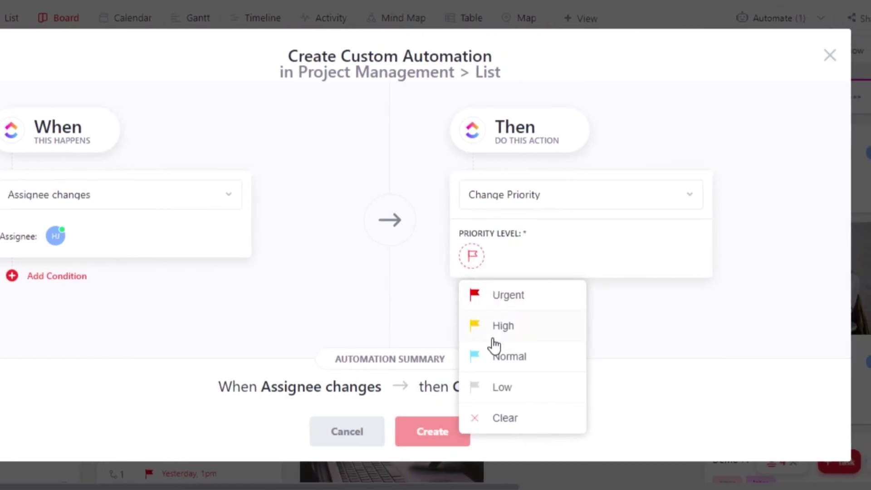
left_click(508, 357)
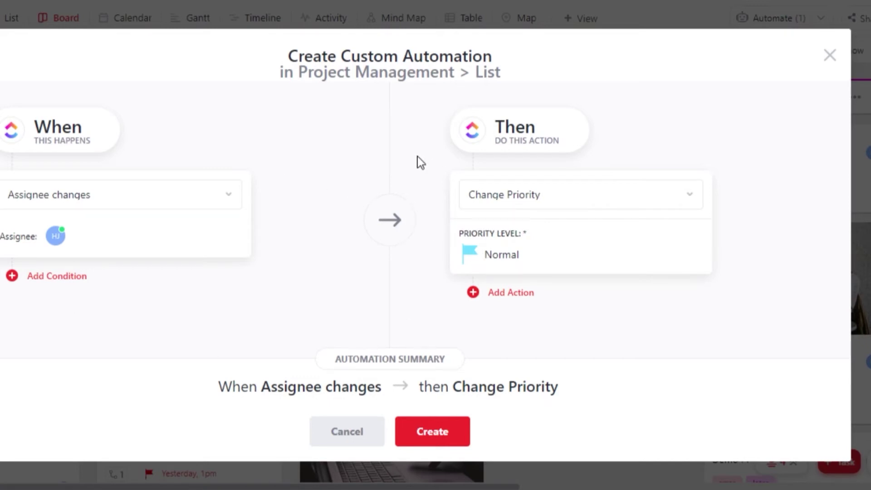
left_click(432, 432)
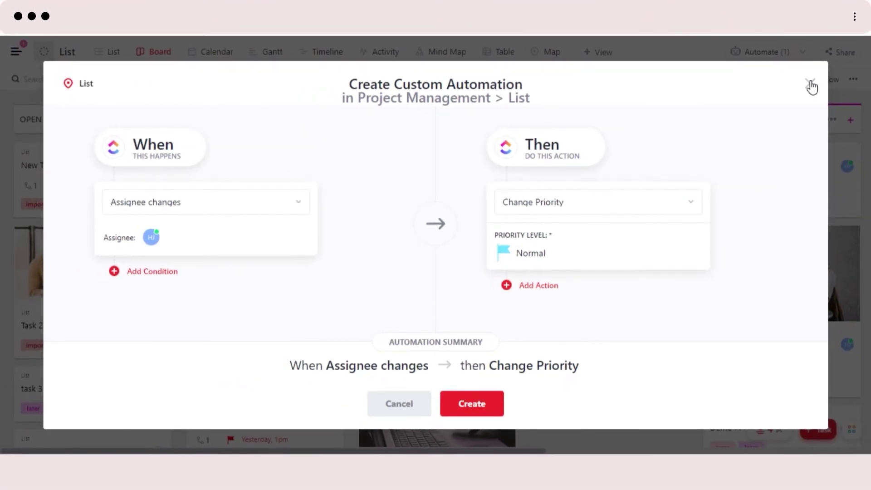
Browse the Priorities category, then the Dates category of automation templates.
left_click(812, 85)
scroll(191, 258, "down", 1)
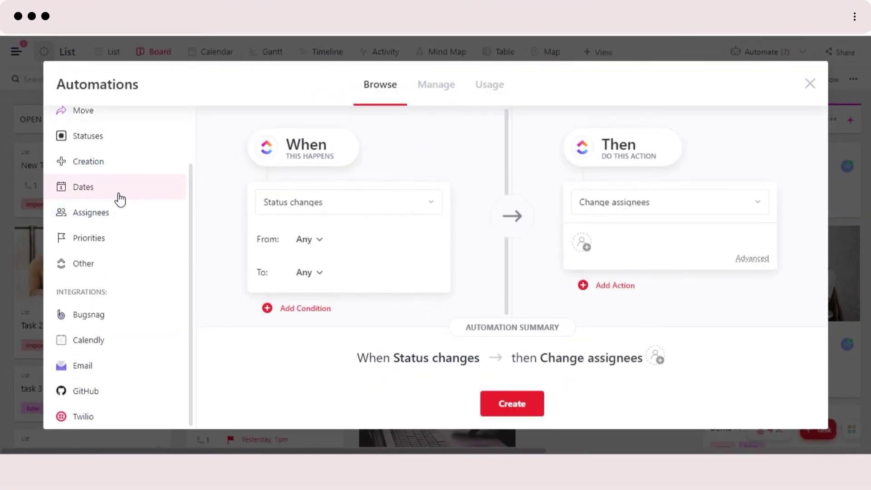
left_click(109, 237)
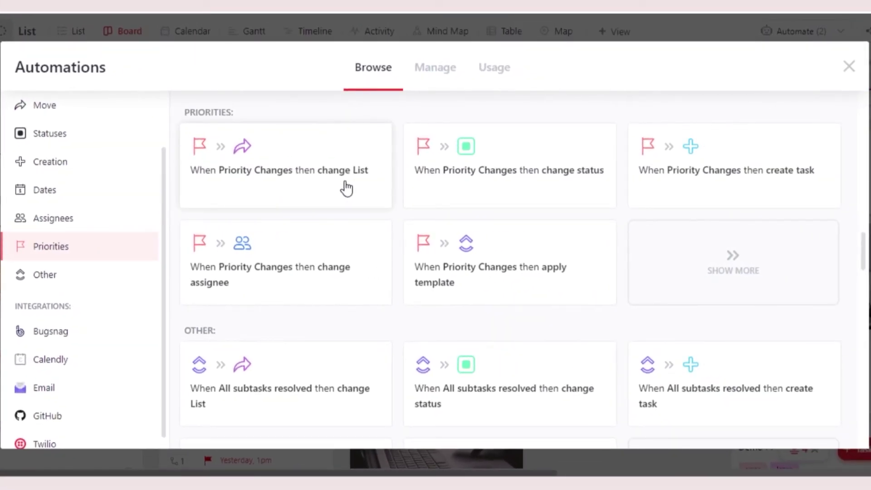
left_click(88, 190)
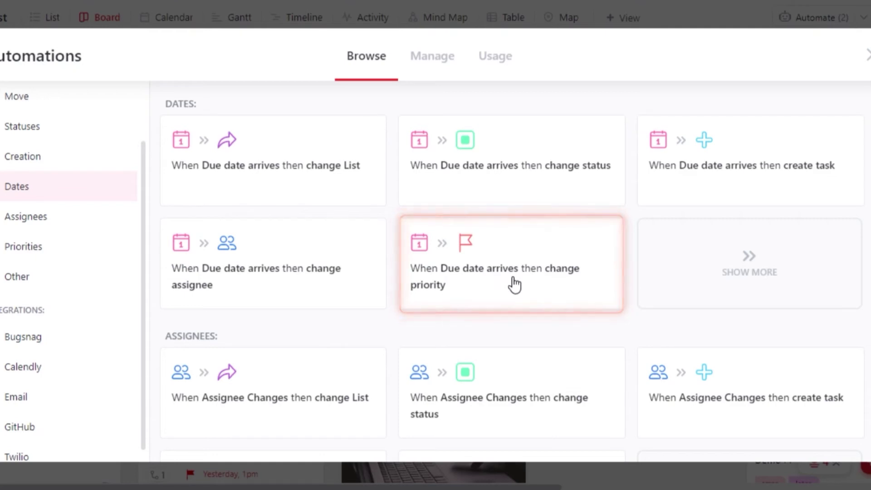
Start the due-date template and switch its trigger to Due Date changes.
left_click(487, 286)
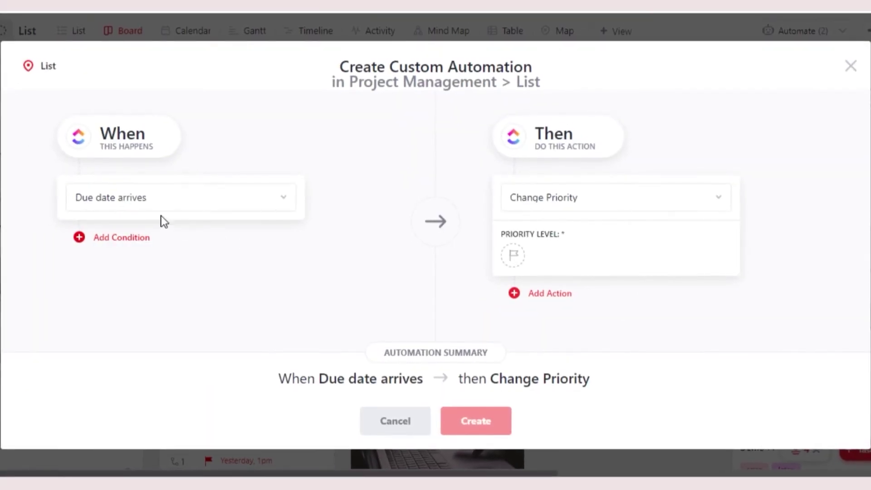
left_click(152, 205)
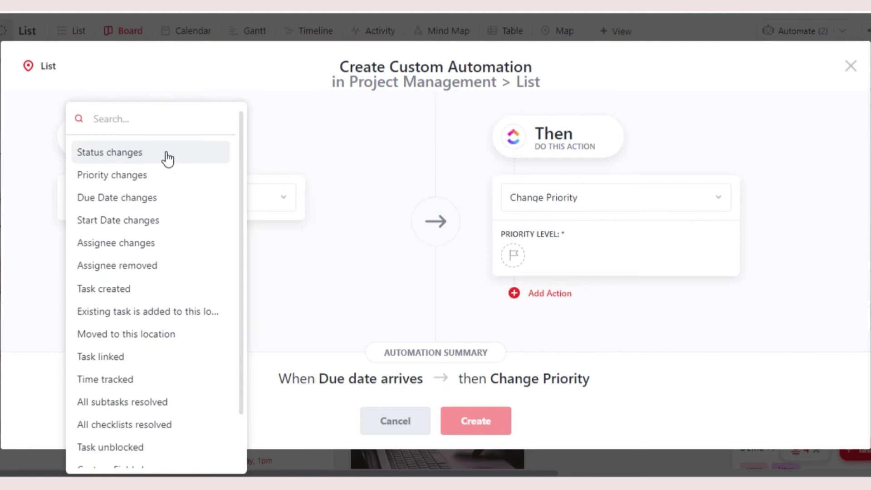
left_click(175, 202)
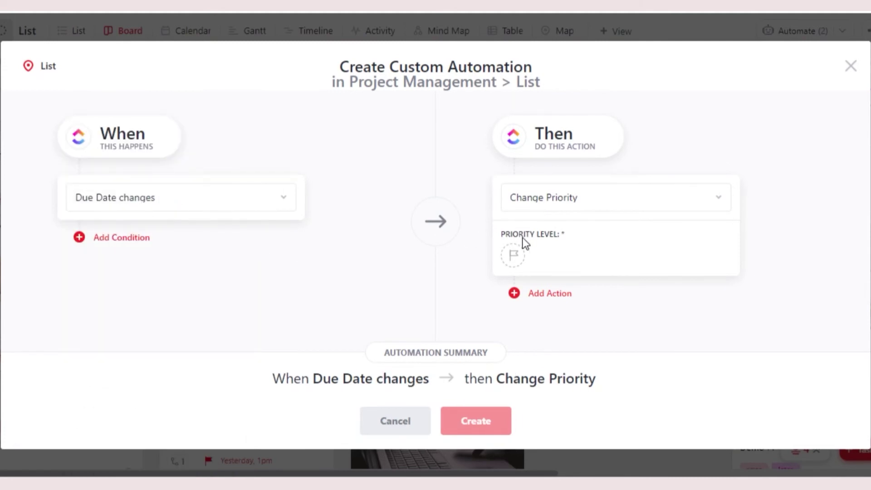
Set the priority to Urgent and save the third automation.
left_click(513, 256)
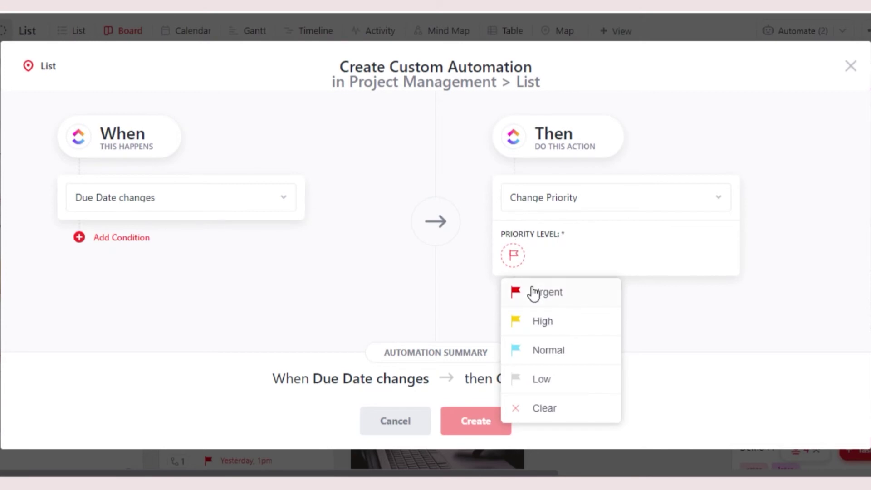
left_click(536, 293)
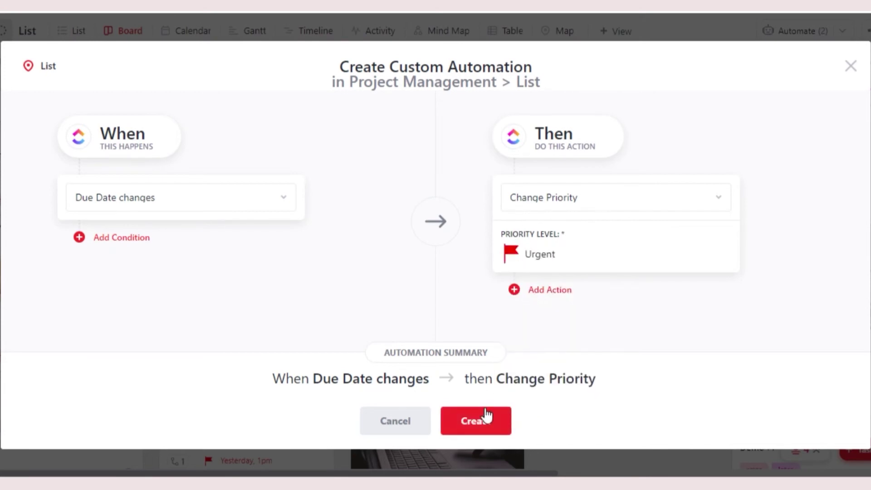
left_click(488, 417)
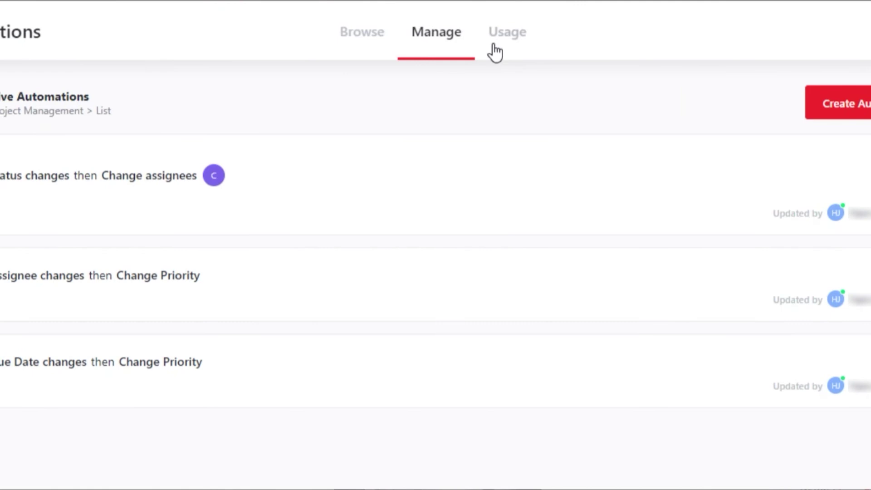
Review the Usage tab's plan limits, then close the Automations dialog.
left_click(507, 32)
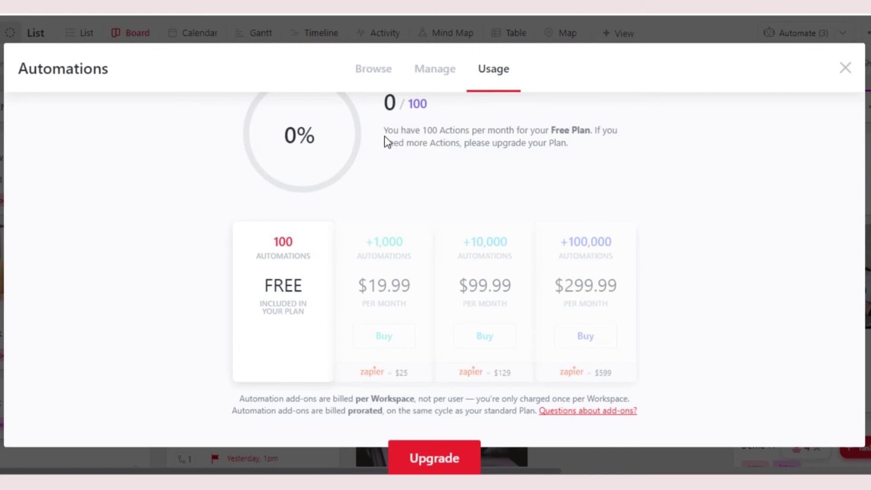
mouse_move(384, 293)
mouse_move(485, 266)
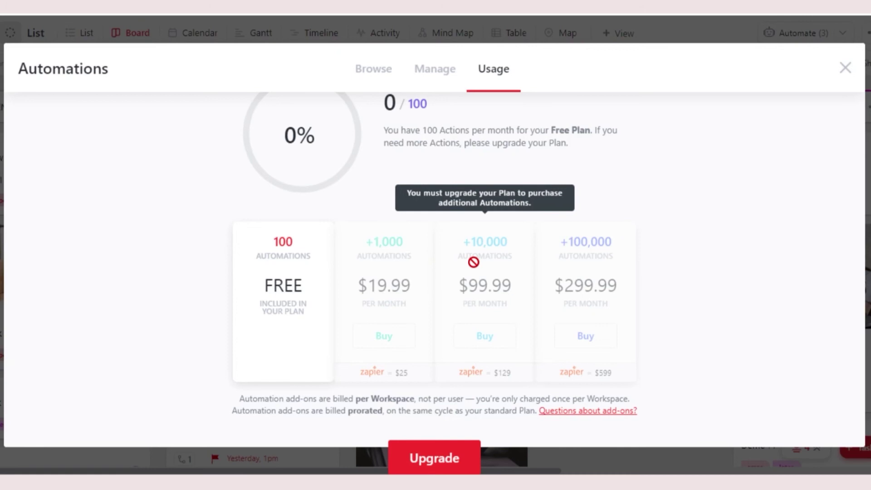
left_click(846, 68)
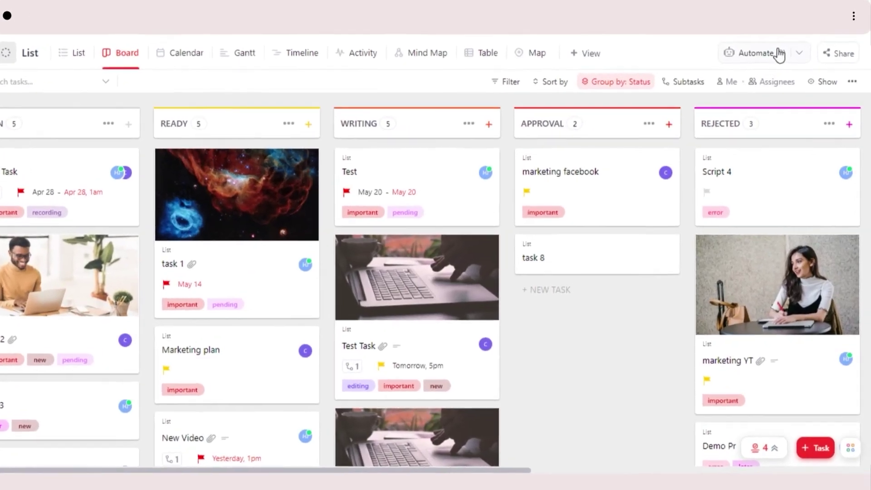
Reopen the automation gallery from the board's Automate (3) summary.
left_click(783, 52)
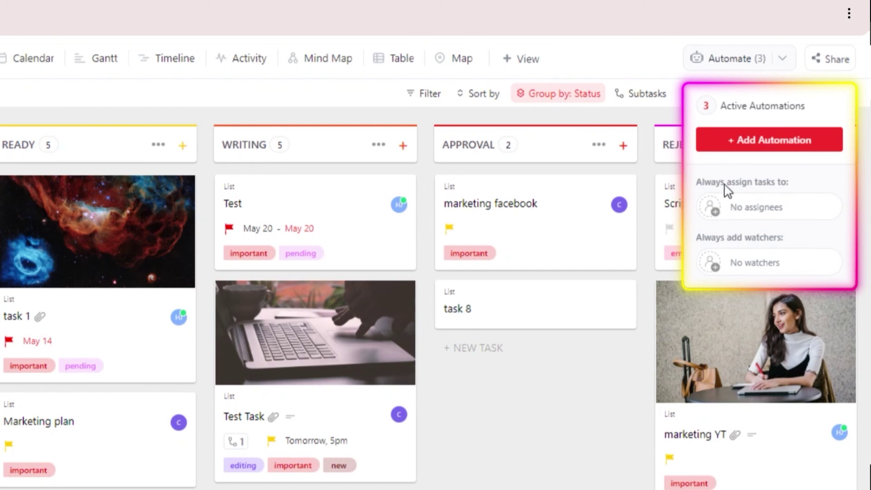
left_click(735, 139)
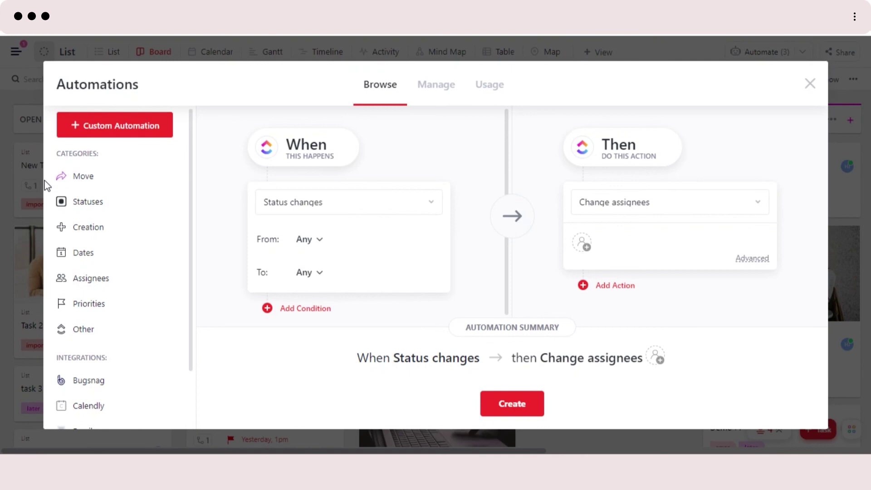
scroll(187, 235, "down", 3)
scroll(194, 320, "up", 3)
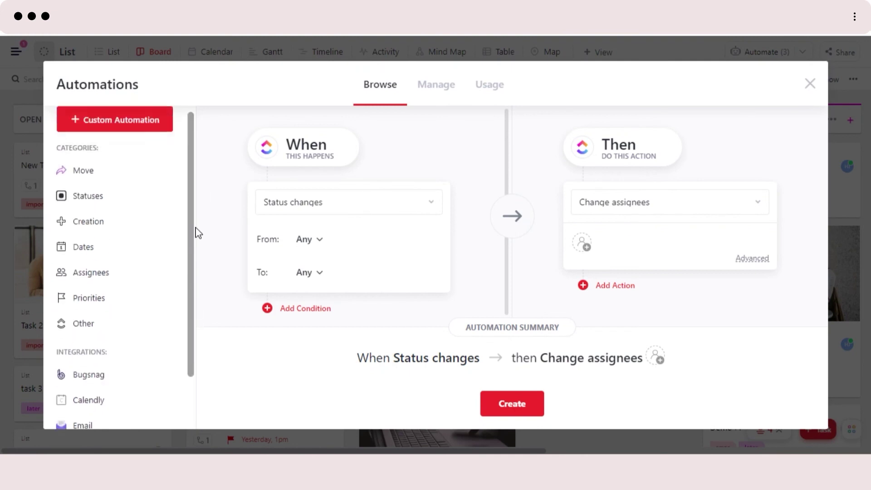
scroll(197, 232, "up", 1)
mouse_move(193, 203)
left_mouse_down()
mouse_move(193, 296)
mouse_move(196, 181)
left_mouse_up()
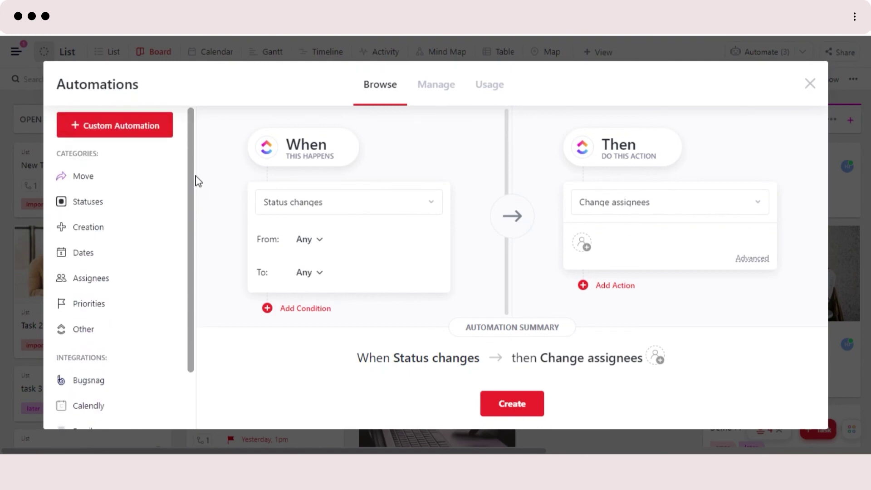